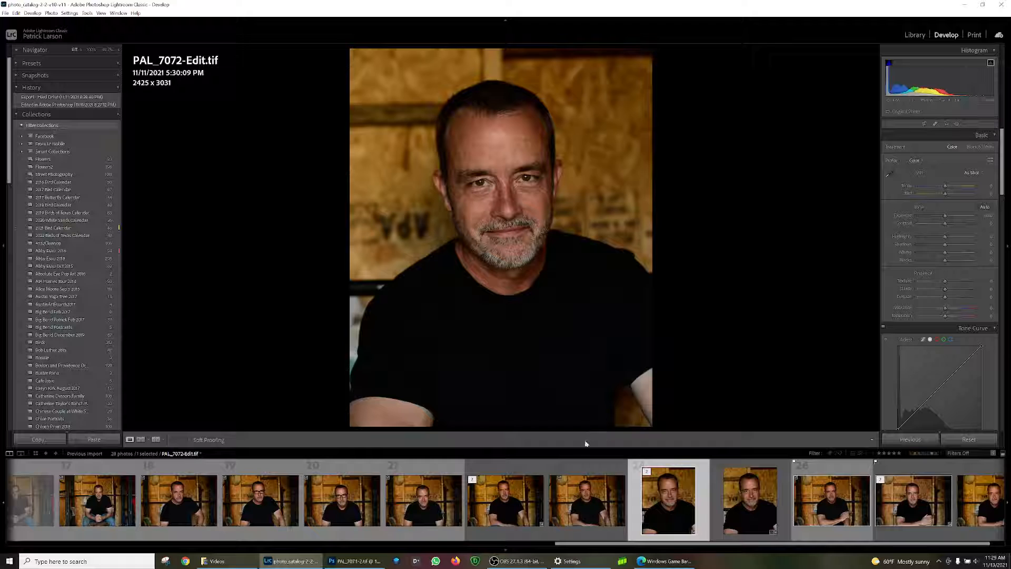
- Send the raw portrait PAL_7070.NEF from Lightroom to Adobe Photoshop 2022 for editing and switch to Photoshop
{"action": "left_click", "coordinate": [429, 502]}
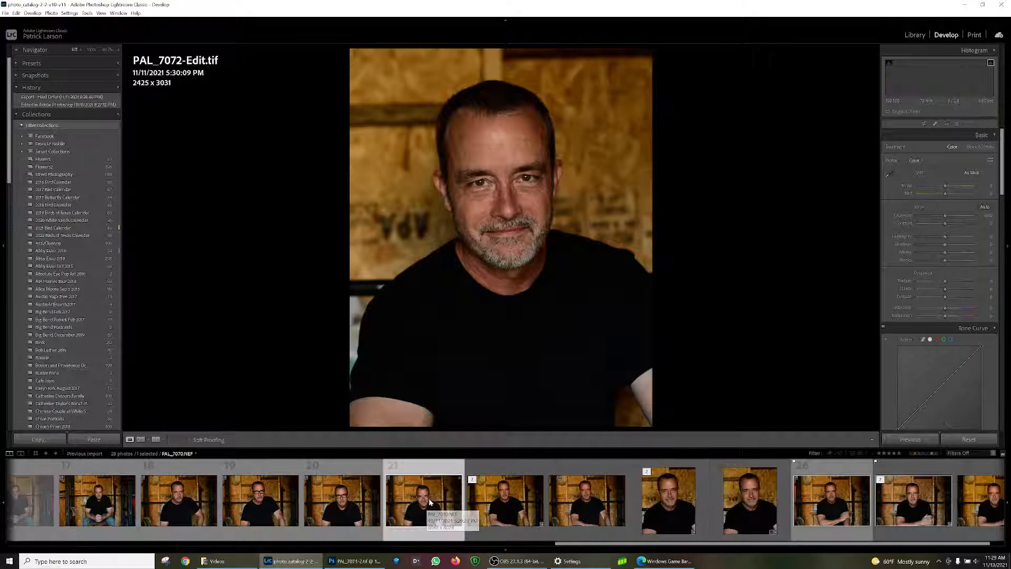
{"action": "left_click", "coordinate": [514, 165]}
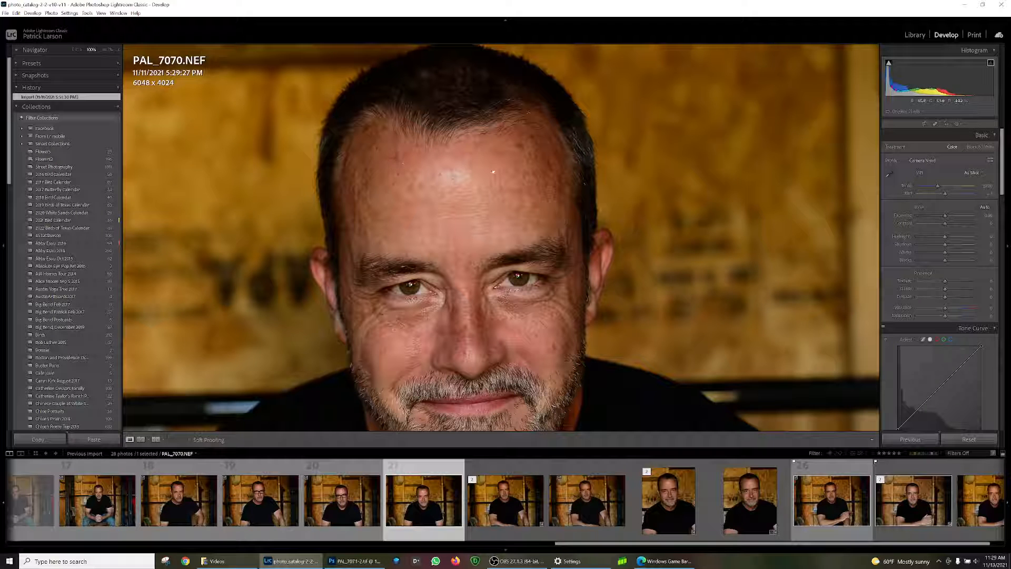
{"action": "scroll", "coordinate": [571, 278], "scroll_direction": "down", "scroll_amount": 3}
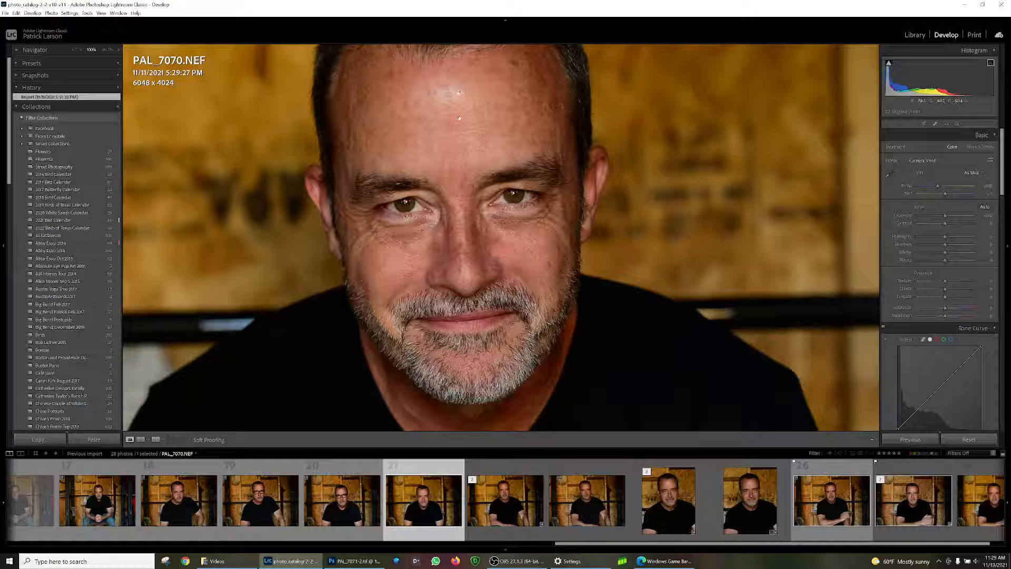
{"action": "right_click", "coordinate": [426, 93]}
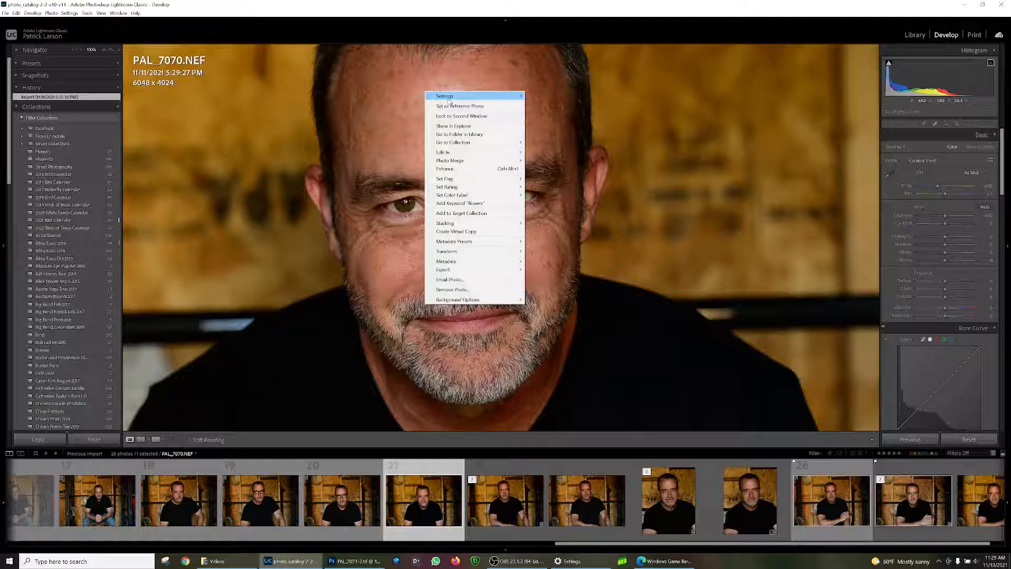
{"action": "mouse_move", "coordinate": [463, 153]}
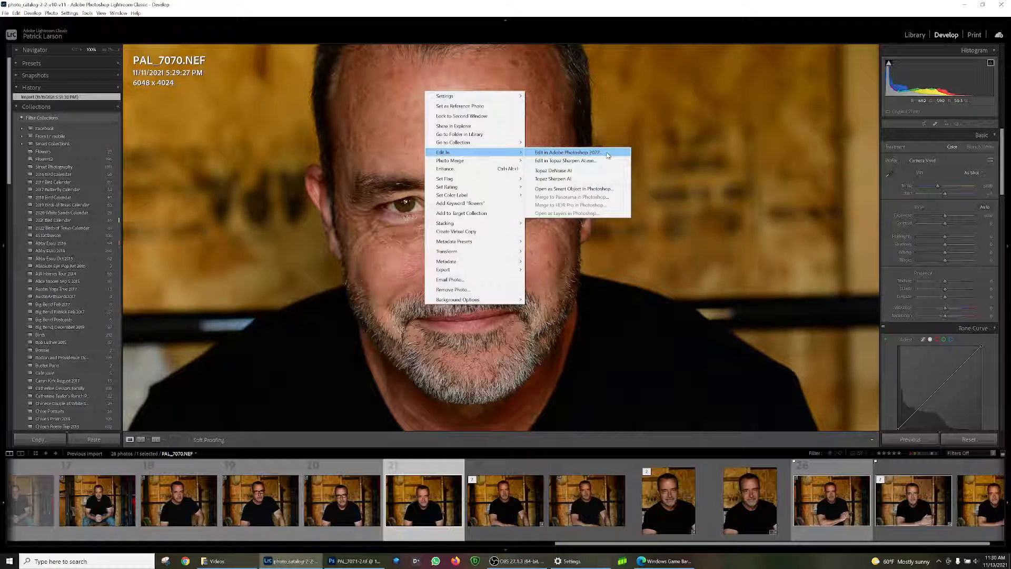
{"action": "left_click", "coordinate": [579, 153]}
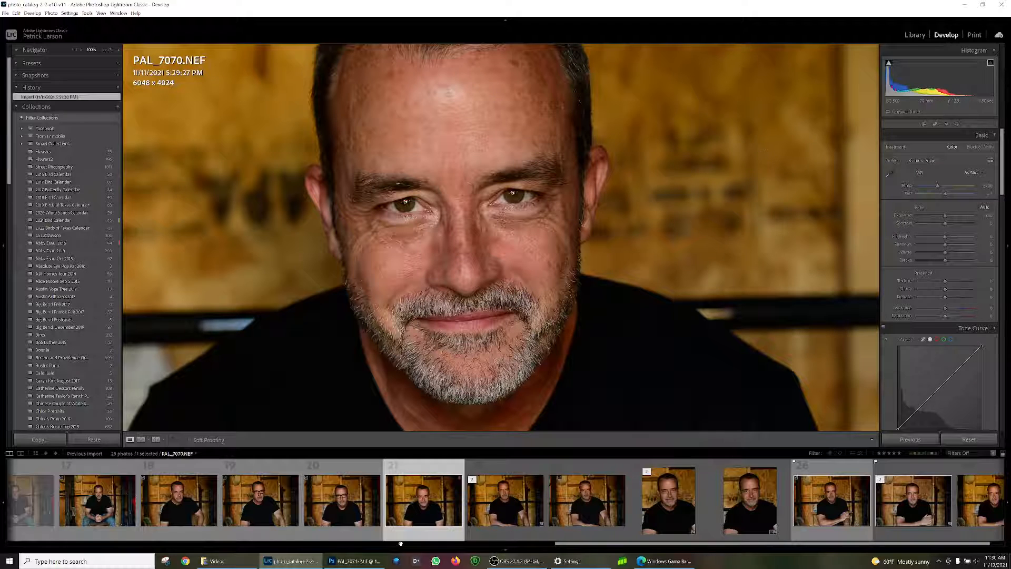
{"action": "left_click", "coordinate": [358, 562]}
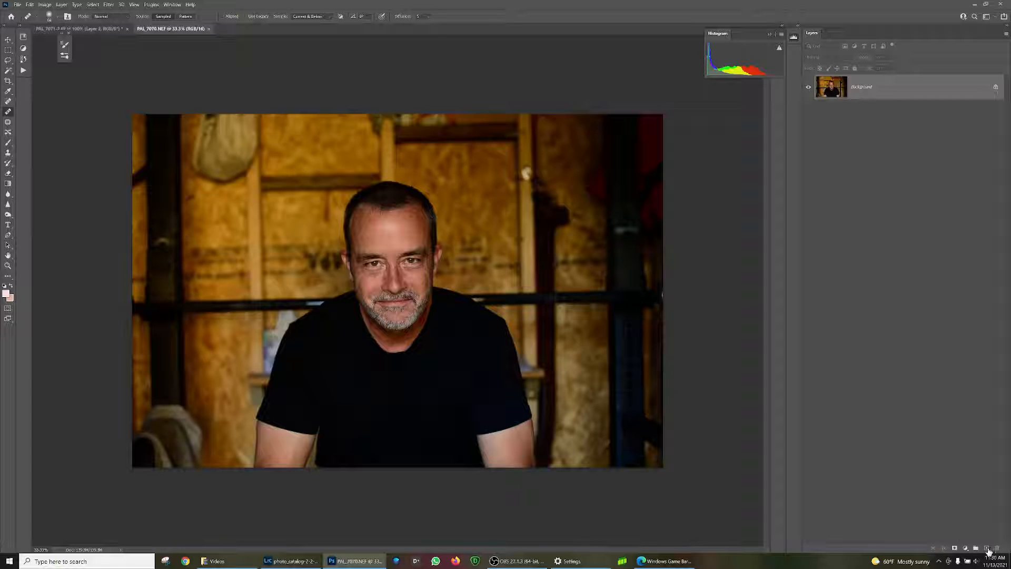
- Add a new empty layer above the portrait's background and show the face at 100%
{"action": "left_click", "coordinate": [987, 548]}
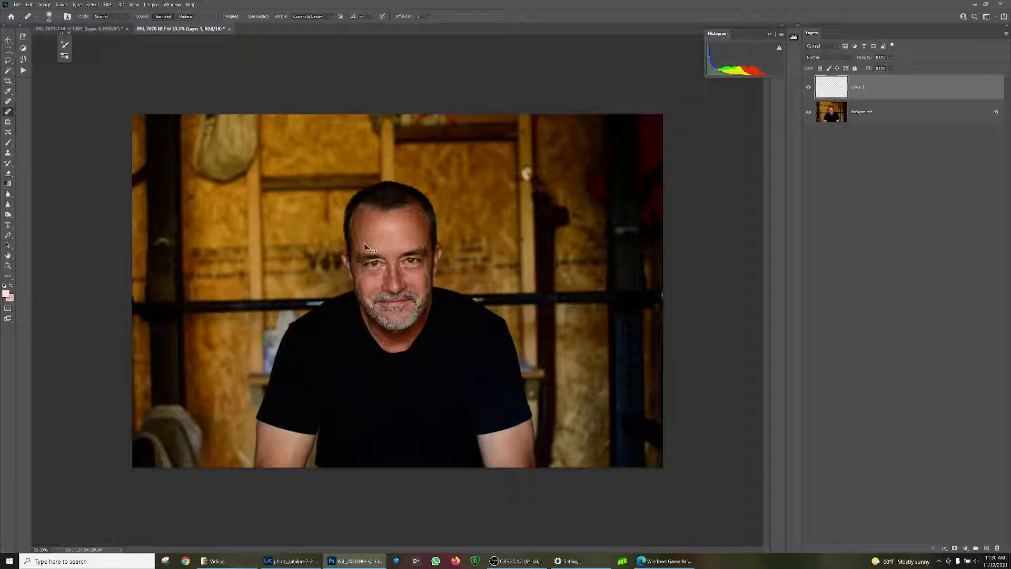
{"action": "scroll", "coordinate": [367, 247], "scroll_direction": "up", "scroll_amount": 2}
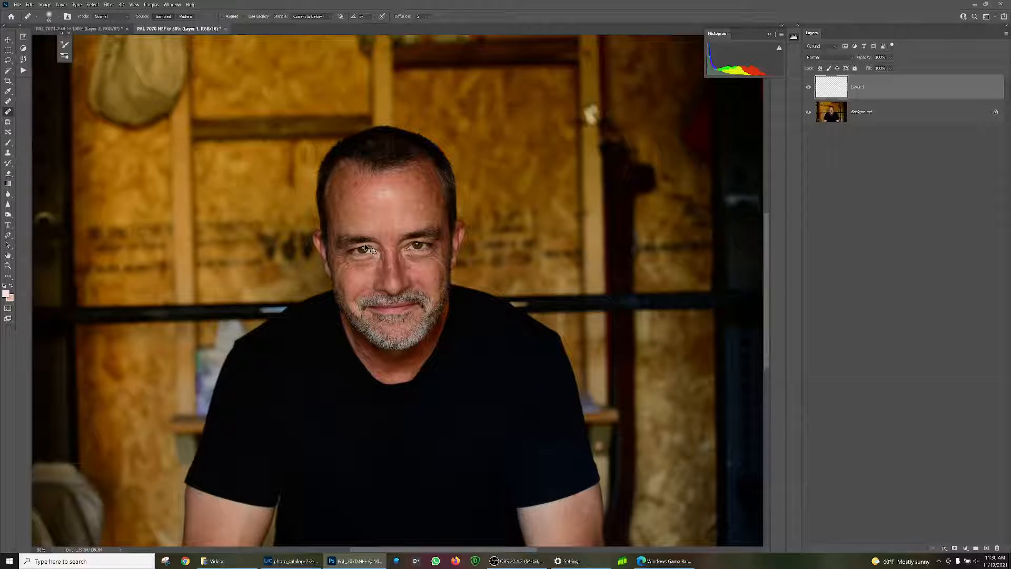
{"action": "scroll", "coordinate": [367, 247], "scroll_direction": "up", "scroll_amount": 1}
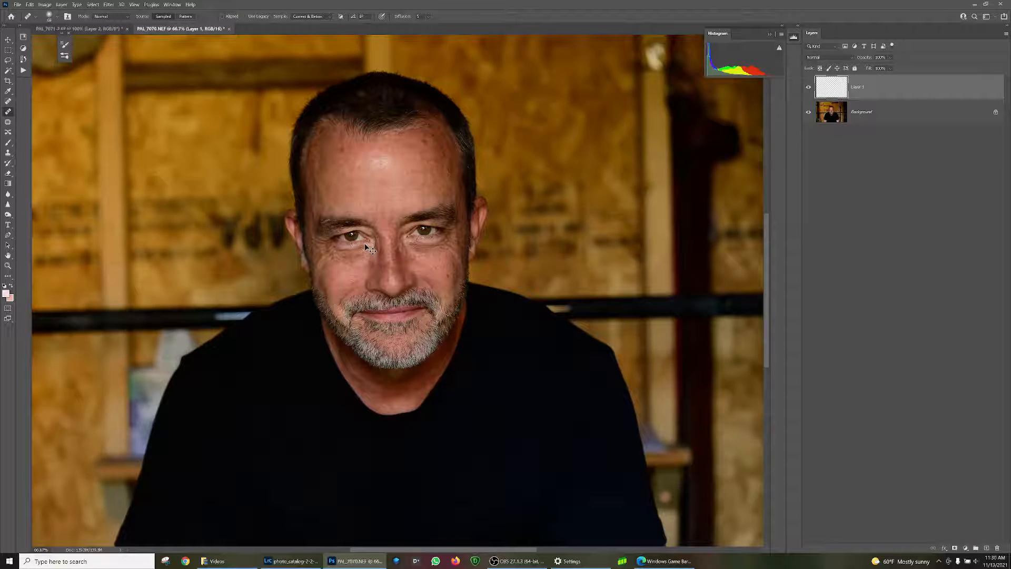
{"action": "key", "text": "ctrl+plus"}
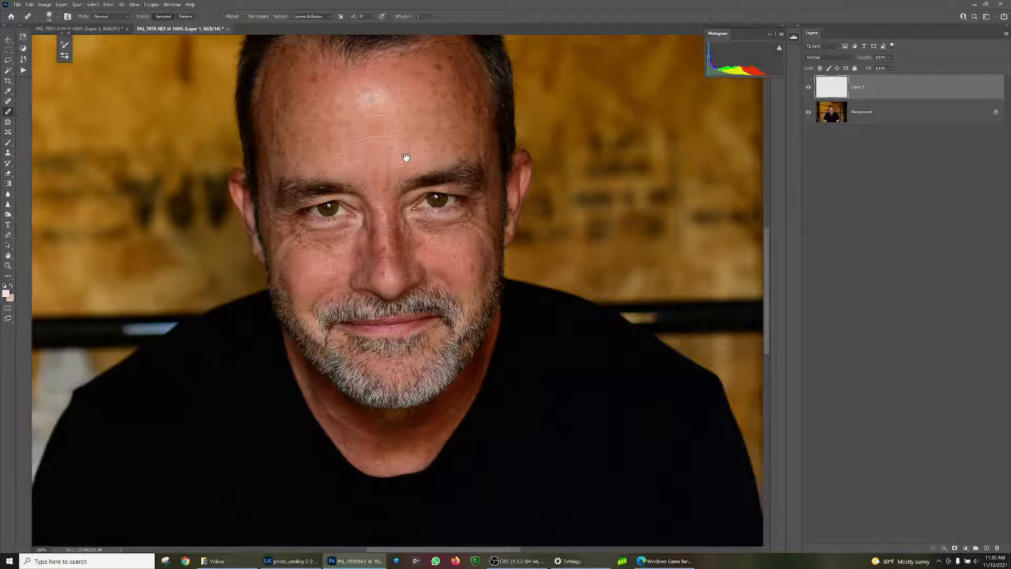
{"action": "left_click_drag", "start_coordinate": [420, 127], "coordinate": [442, 169]}
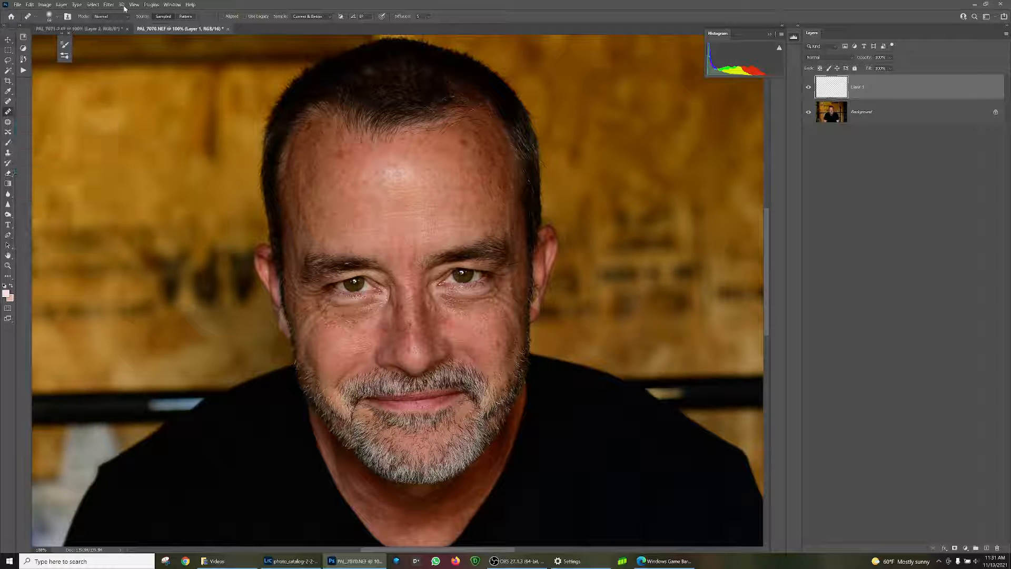
{"action": "left_click", "coordinate": [171, 5]}
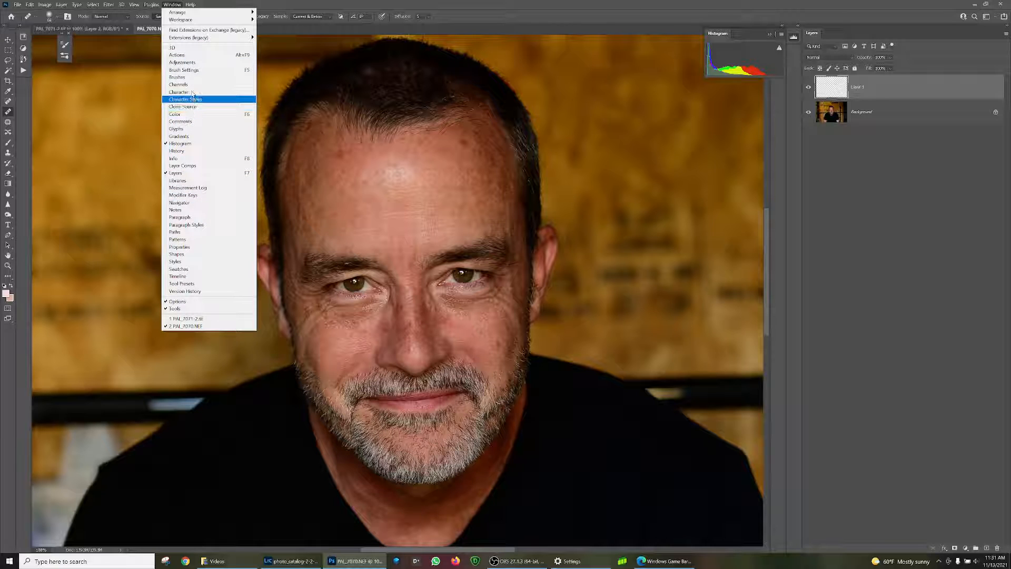
{"action": "left_click", "coordinate": [177, 6]}
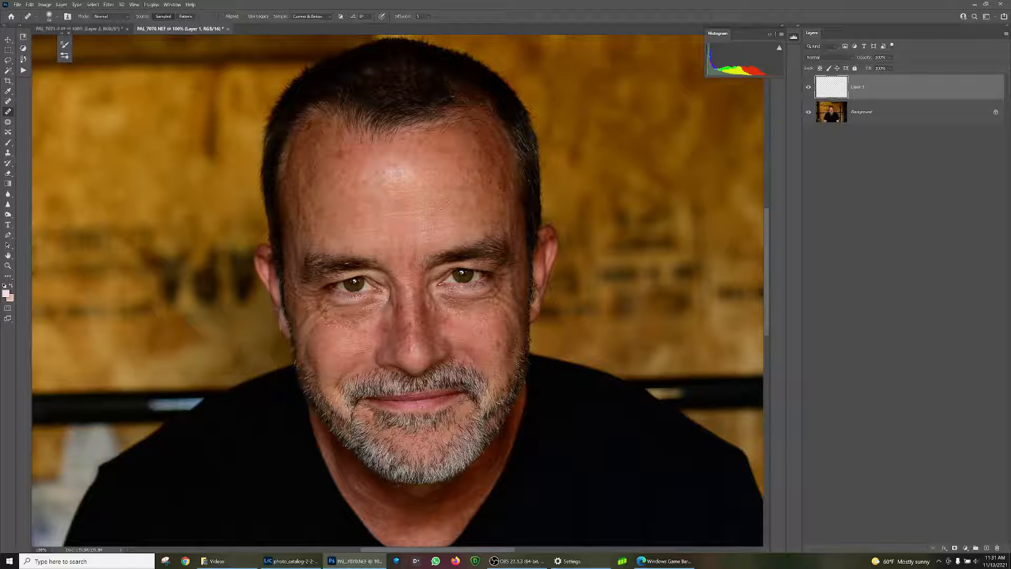
- Heal the dark spots on the forehead with the Healing Brush, sampling clean skin close to each one
{"action": "left_click", "coordinate": [402, 193]}
{"action": "left_click", "coordinate": [333, 167], "text": "alt"}
{"action": "left_click", "coordinate": [337, 157]}
{"action": "left_click", "coordinate": [370, 159], "text": "alt"}
{"action": "left_click", "coordinate": [346, 152]}
{"action": "left_click", "coordinate": [410, 183], "text": "alt"}
{"action": "left_click", "coordinate": [455, 166]}
- Try larger and smaller Healing Brush sizes on the forehead beside the shiny highlight and check the brush settings
{"action": "key", "text": "bracketright"}
{"action": "key", "text": "bracketright"}
{"action": "key", "text": "bracketright"}
{"action": "left_click", "coordinate": [368, 172]}
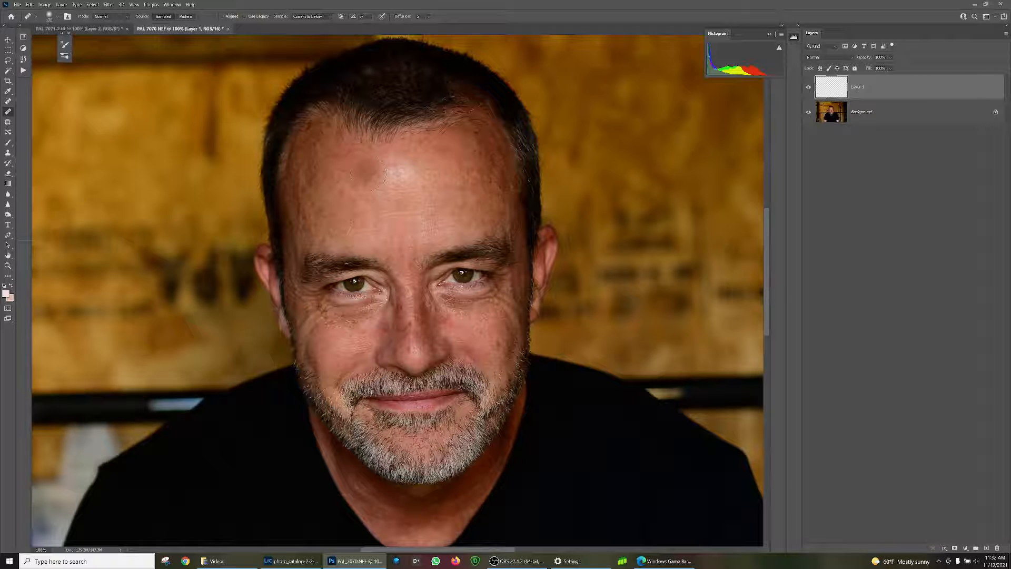
{"action": "left_click", "coordinate": [369, 173]}
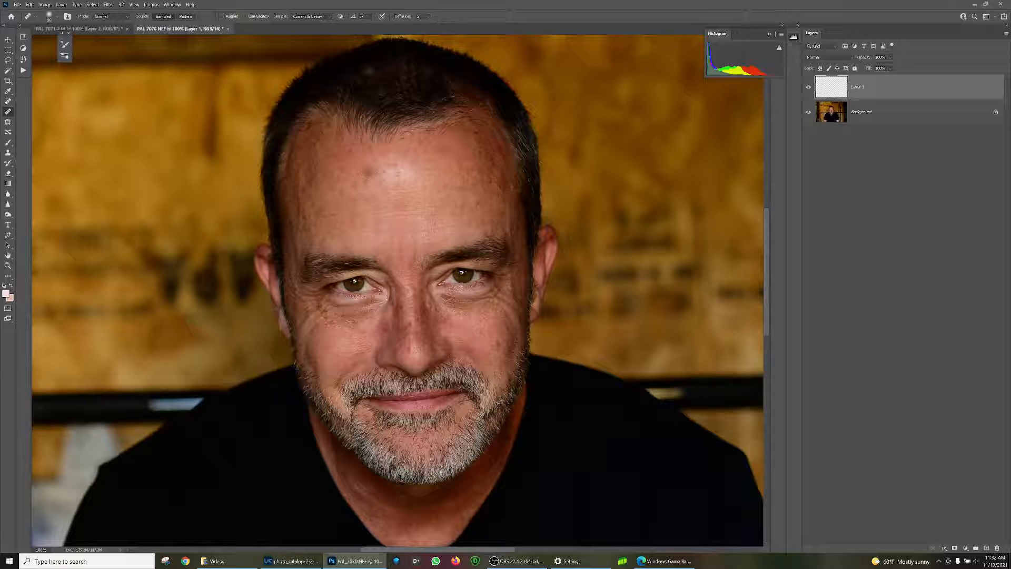
{"action": "key", "text": "bracketleft"}
{"action": "key", "text": "bracketleft"}
{"action": "key", "text": "bracketright"}
{"action": "key", "text": "bracketright"}
{"action": "key", "text": "bracketright"}
{"action": "key", "text": "bracketright"}
{"action": "key", "text": "bracketright"}
{"action": "key", "text": "bracketright"}
{"action": "left_click", "coordinate": [368, 172]}
{"action": "key", "text": "bracketleft"}
{"action": "key", "text": "bracketleft"}
{"action": "key", "text": "bracketleft"}
{"action": "key", "text": "bracketleft"}
{"action": "left_click", "coordinate": [57, 16]}
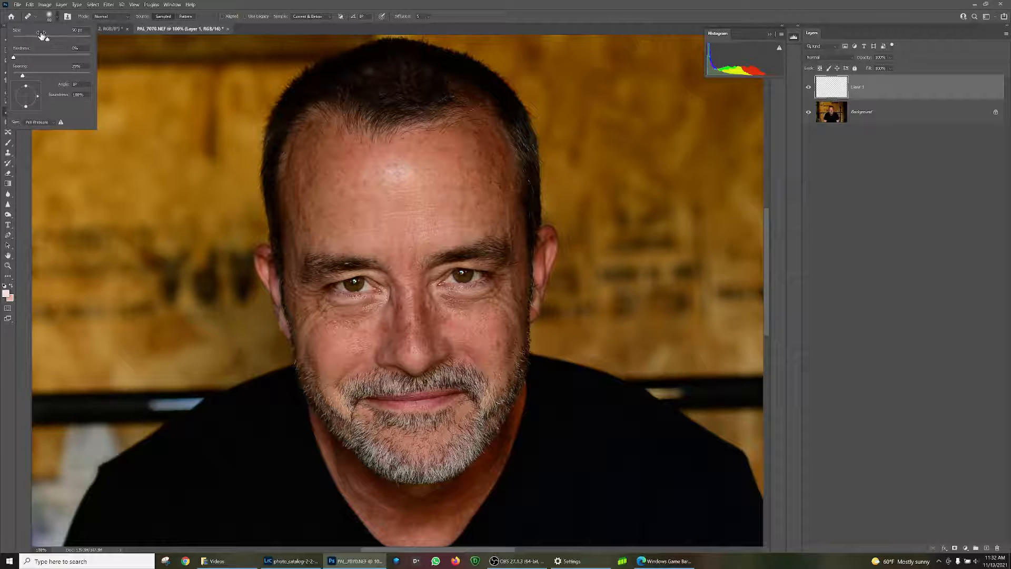
{"action": "left_click", "coordinate": [253, 12]}
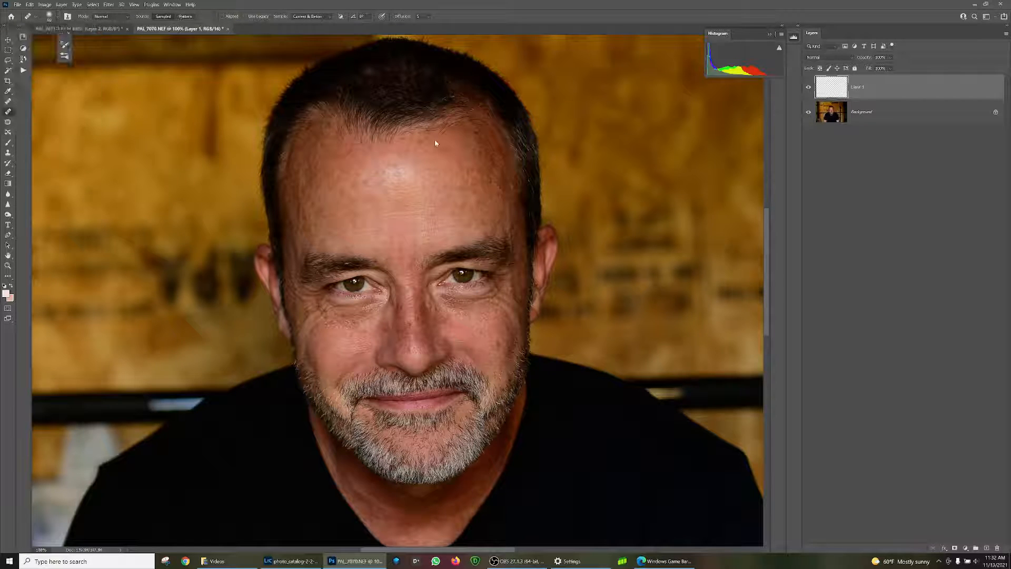
- Heal the dark spots high on the forehead near the right-hand hairline with sampled forehead skin
{"action": "left_click", "coordinate": [305, 131], "text": "alt"}
{"action": "left_click", "coordinate": [476, 133], "text": "alt"}
{"action": "left_click_drag", "start_coordinate": [486, 174], "coordinate": [486, 182]}
{"action": "left_click", "coordinate": [469, 141]}
{"action": "left_click", "coordinate": [476, 133]}
- Try the Healing Brush around the forehead highlight with sampling set to Current Layer, and restore Current & Below
{"action": "left_click", "coordinate": [331, 19]}
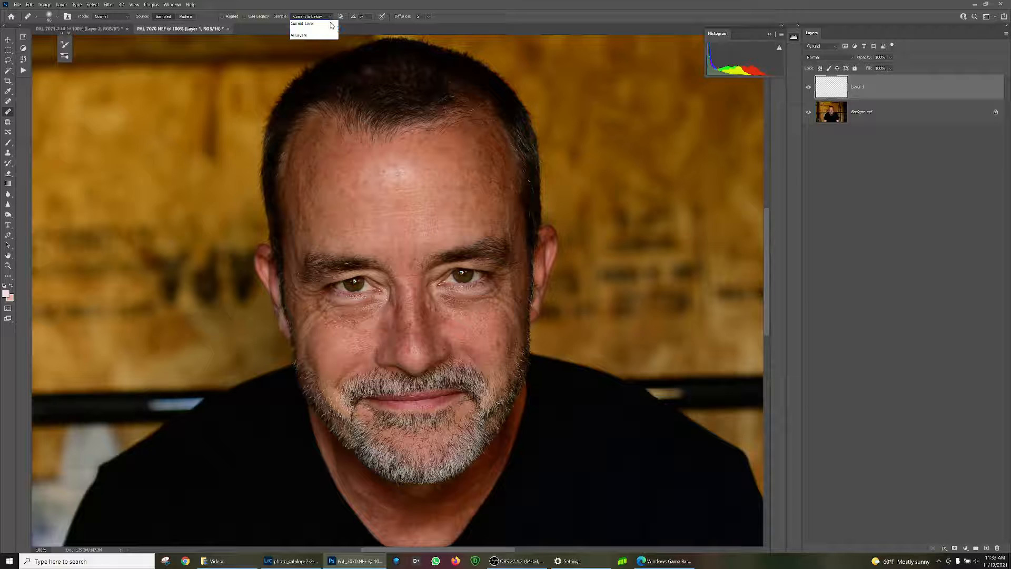
{"action": "left_click", "coordinate": [318, 30]}
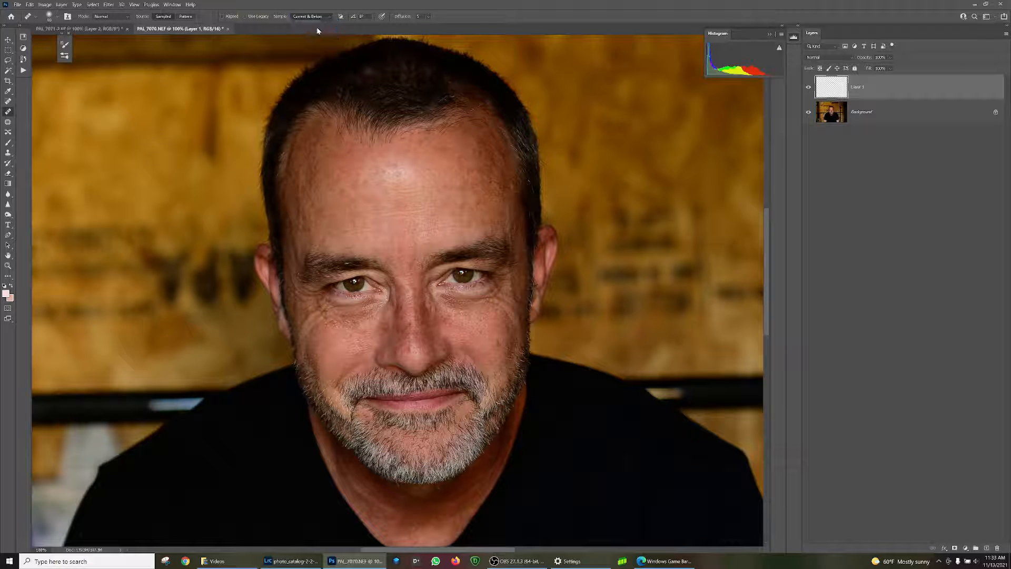
{"action": "left_click", "coordinate": [331, 18]}
{"action": "left_click", "coordinate": [324, 25]}
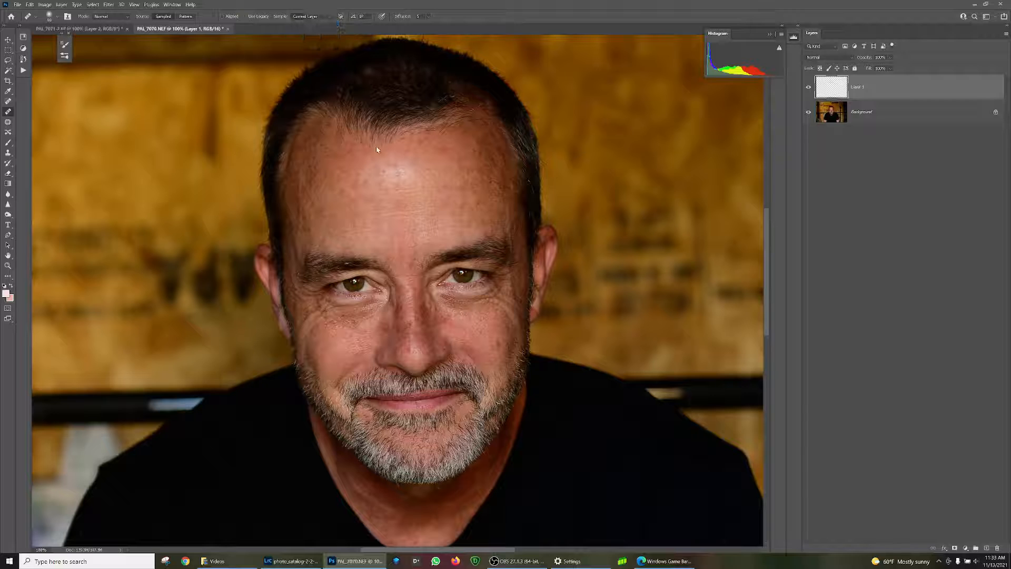
{"action": "left_click", "coordinate": [381, 180], "text": "alt"}
{"action": "left_click", "coordinate": [383, 170]}
{"action": "left_click", "coordinate": [379, 179]}
{"action": "left_click", "coordinate": [384, 170]}
{"action": "left_click", "coordinate": [389, 164]}
{"action": "left_click", "coordinate": [329, 16]}
- Heal the blemishes on the right-hand cheek, beside the eye and on the nose, sampling nearby clean skin
{"action": "left_click", "coordinate": [542, 365]}
{"action": "left_click", "coordinate": [485, 335], "text": "alt"}
{"action": "left_click_drag", "start_coordinate": [525, 279], "coordinate": [528, 264]}
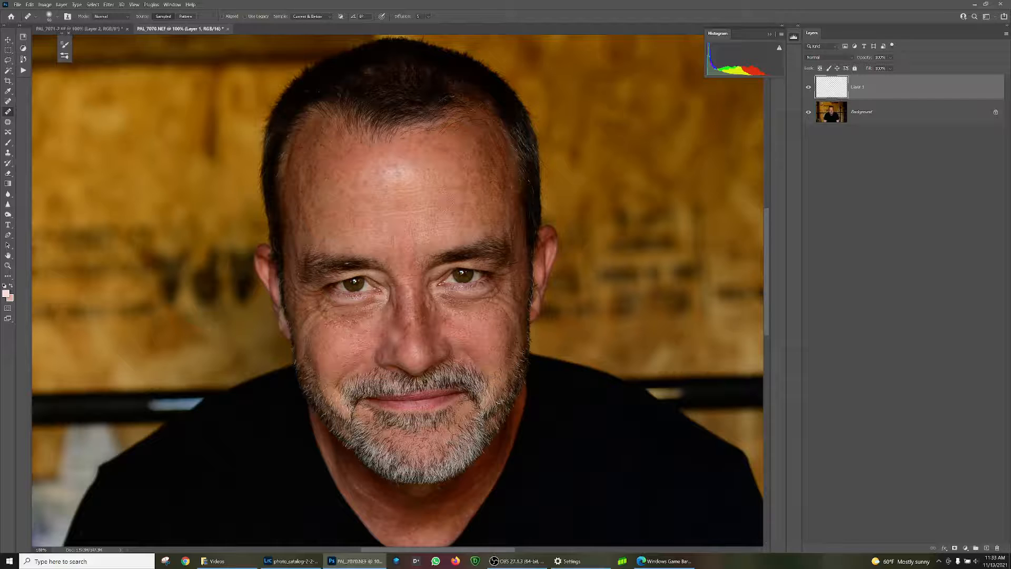
{"action": "left_click", "coordinate": [415, 334], "text": "alt"}
{"action": "left_click", "coordinate": [410, 327]}
{"action": "left_click", "coordinate": [426, 324]}
- Heal the uneven spots along the sides of the forehead and the temple with skin sampled from the lower forehead
{"action": "left_click", "coordinate": [375, 226], "text": "alt"}
{"action": "left_click", "coordinate": [561, 188]}
{"action": "left_click", "coordinate": [473, 166]}
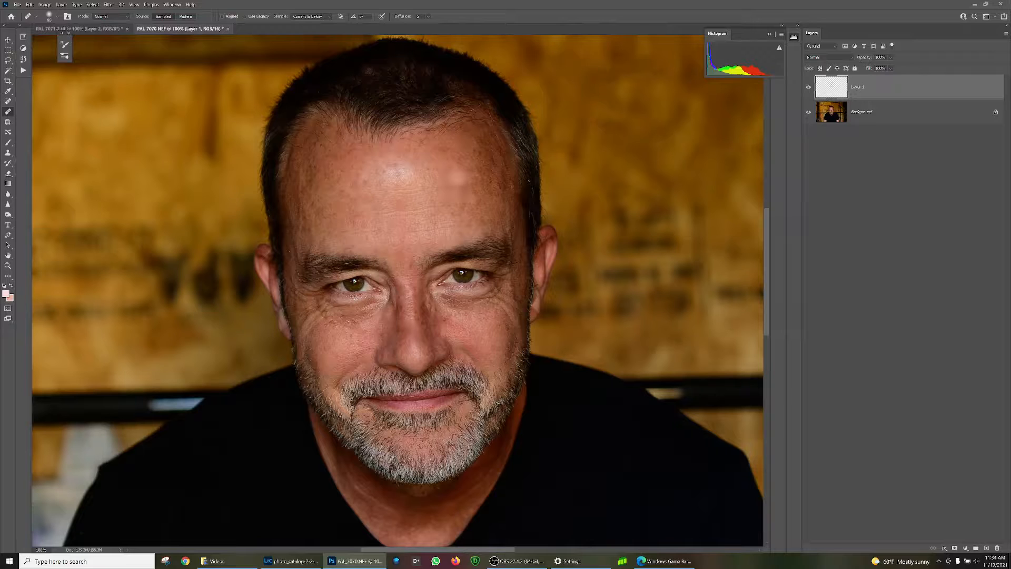
{"action": "left_click", "coordinate": [416, 262]}
{"action": "left_click", "coordinate": [495, 168]}
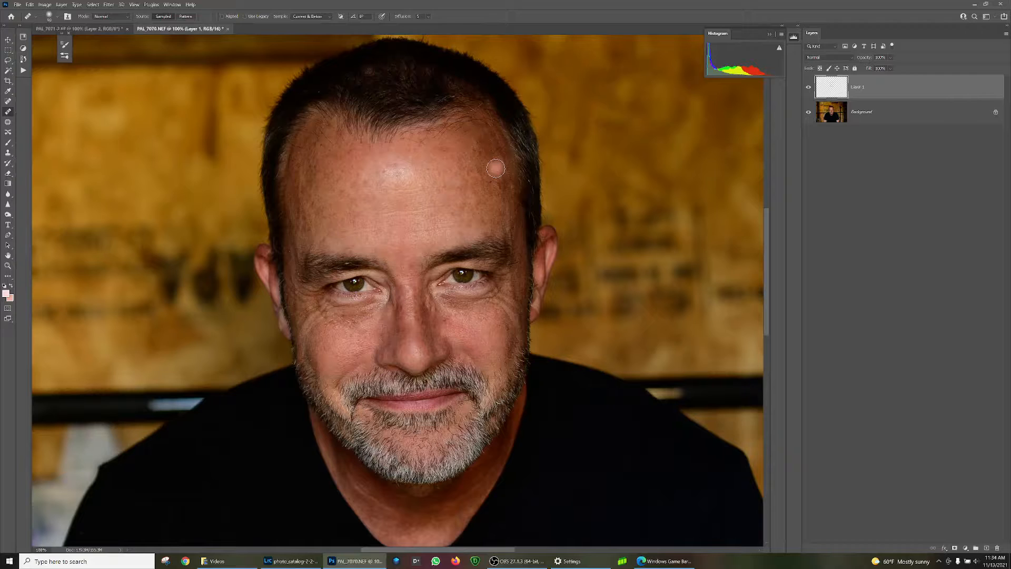
{"action": "left_click", "coordinate": [515, 205]}
{"action": "left_click", "coordinate": [321, 155]}
- Resample clean skin just below the hairline and heal further spots on the upper forehead
{"action": "left_click", "coordinate": [407, 143], "text": "alt"}
{"action": "left_click", "coordinate": [328, 141]}
{"action": "left_click", "coordinate": [423, 173]}
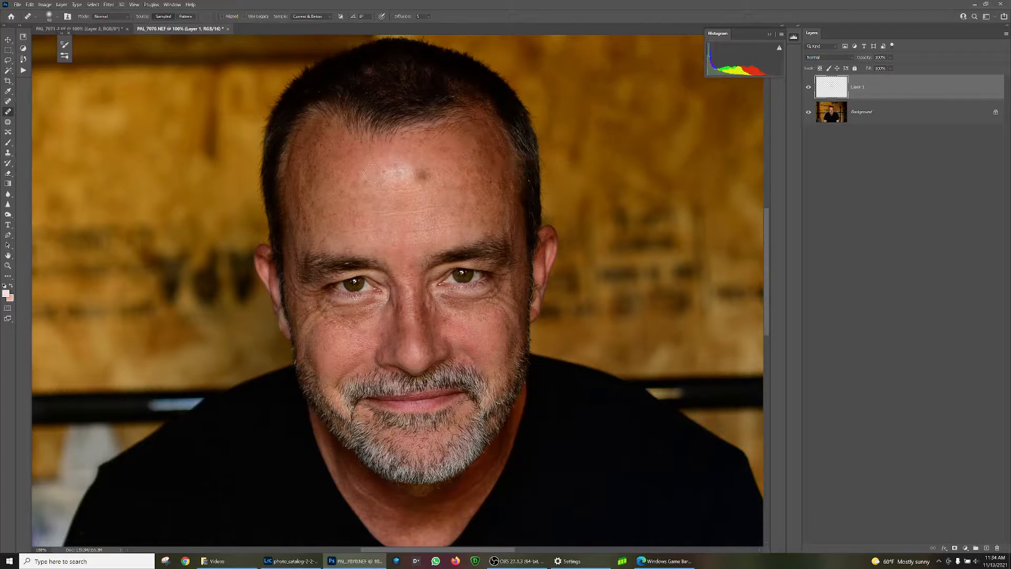
{"action": "left_click", "coordinate": [423, 166]}
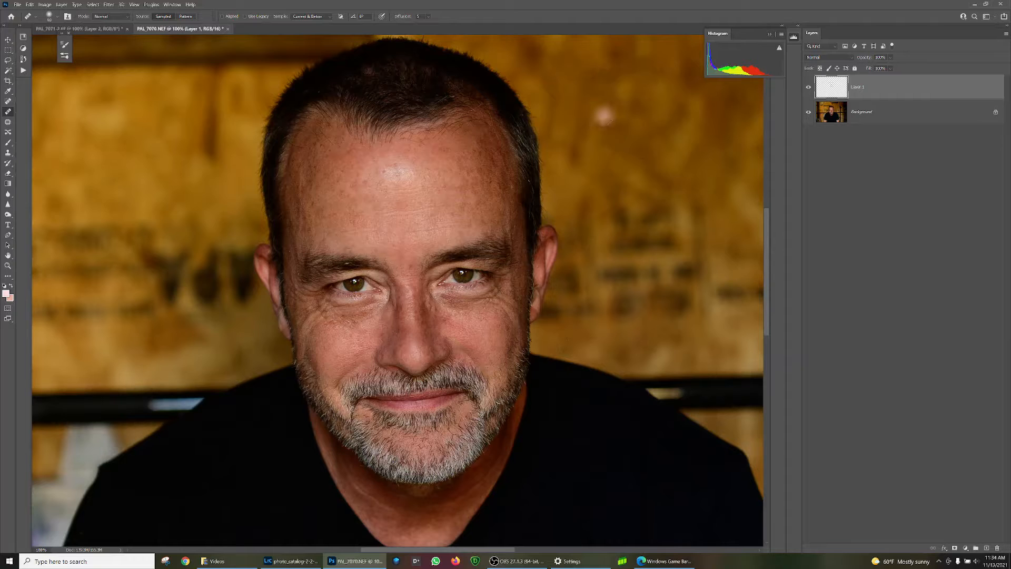
{"action": "left_click", "coordinate": [510, 141]}
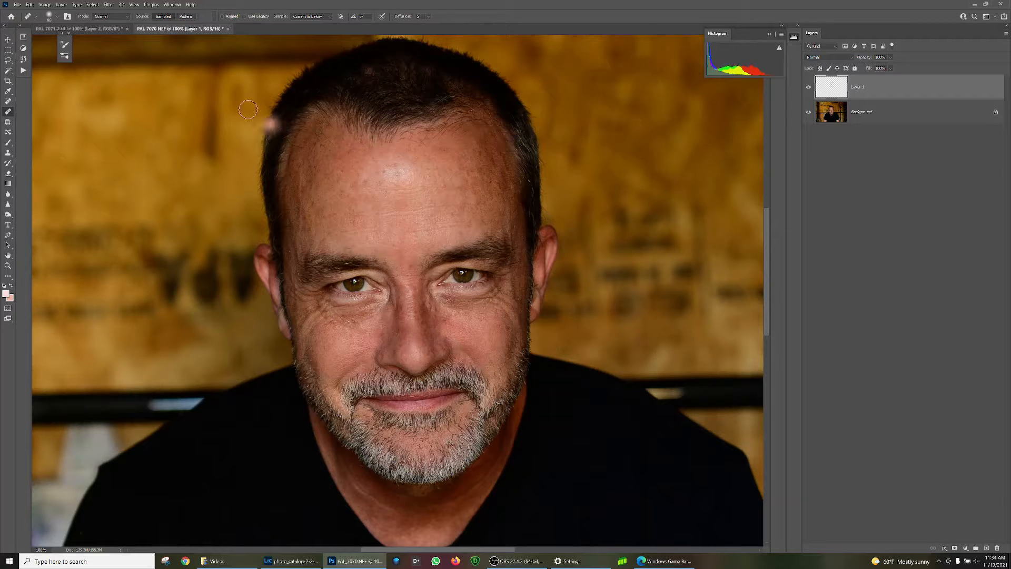